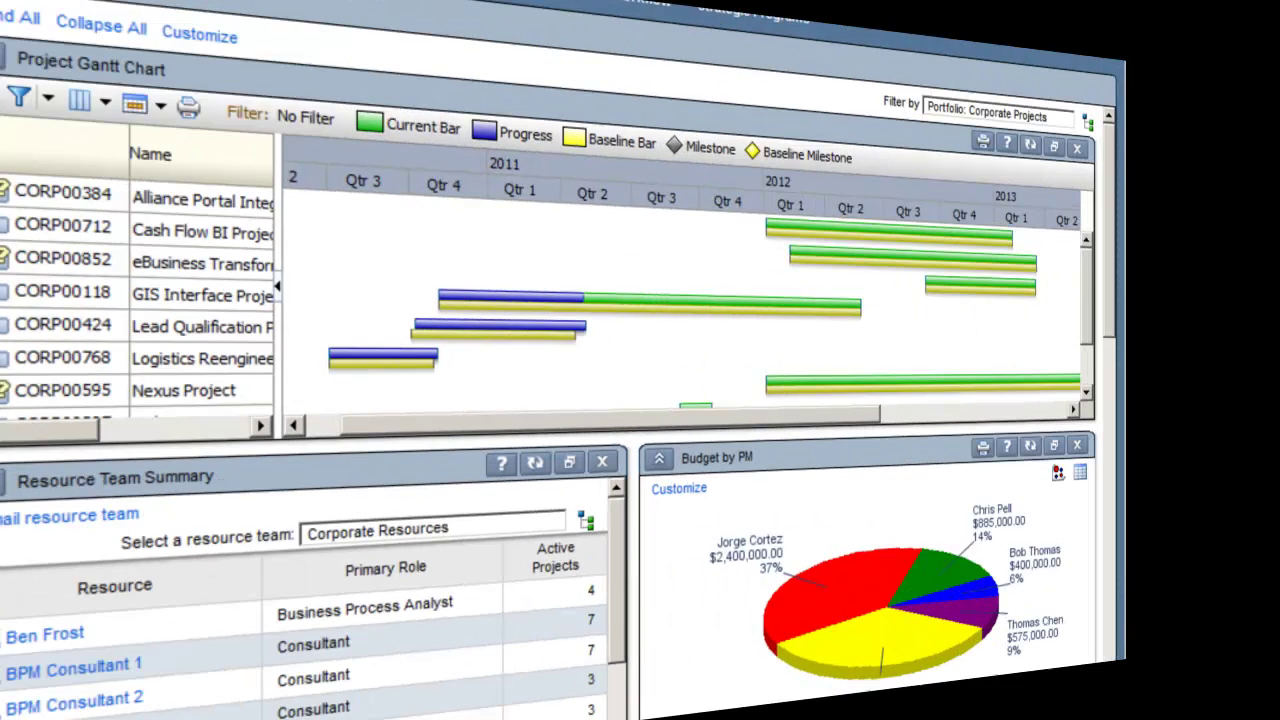
Add a Computer procurement activity under TTAGS101-1.1.1.1 and lengthen its bar
{"action": "left_click_drag", "start_coordinate": [405, 346], "coordinate": [528, 432]}
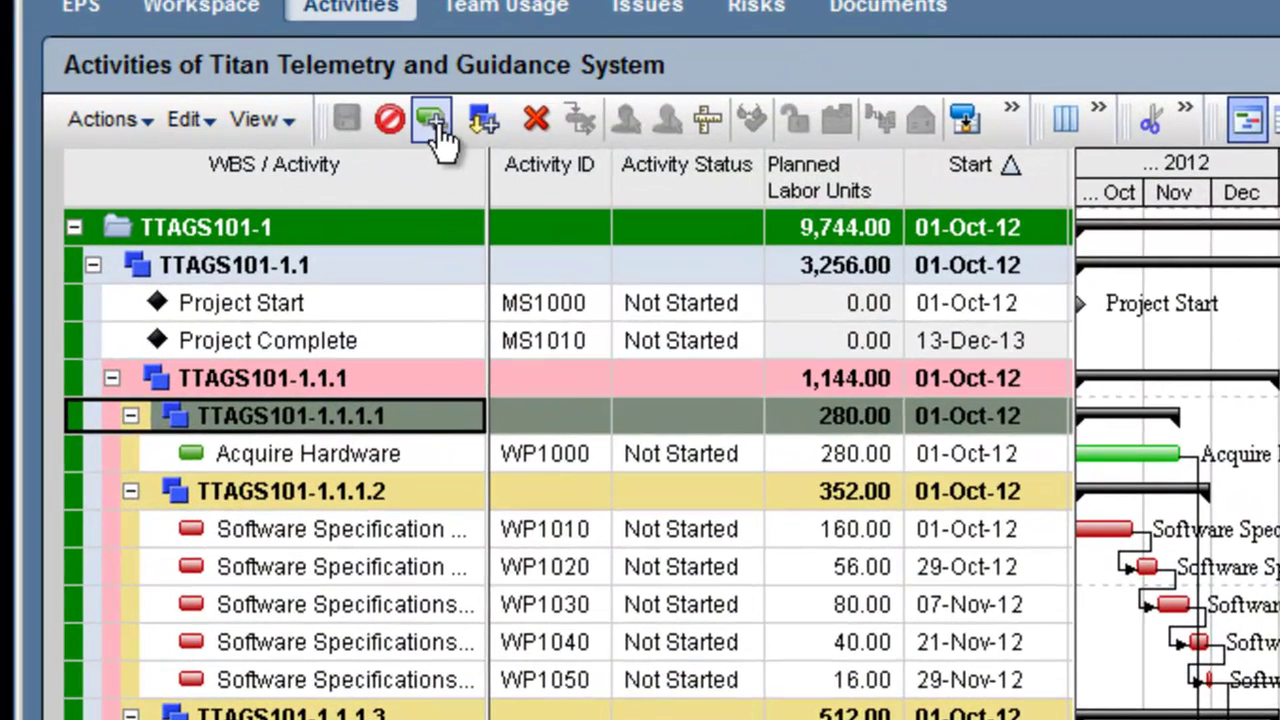
{"action": "left_click", "coordinate": [434, 121]}
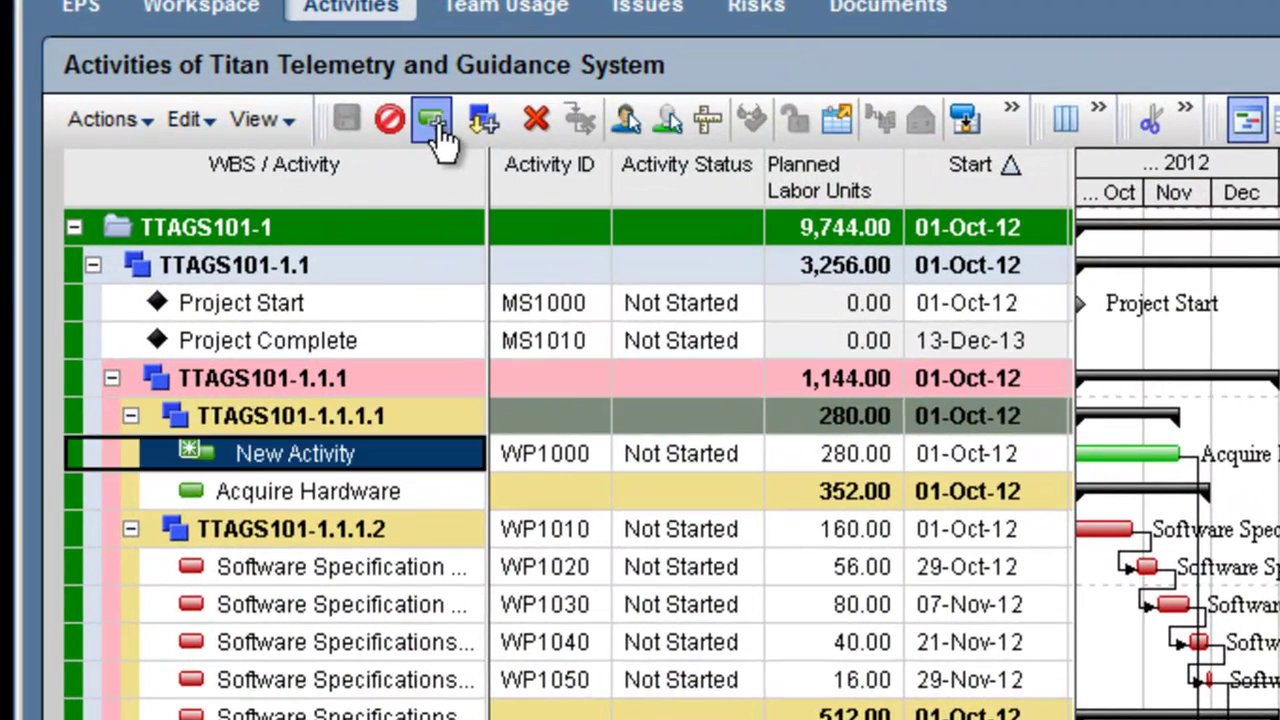
{"action": "left_click_drag", "start_coordinate": [724, 345], "coordinate": [894, 342]}
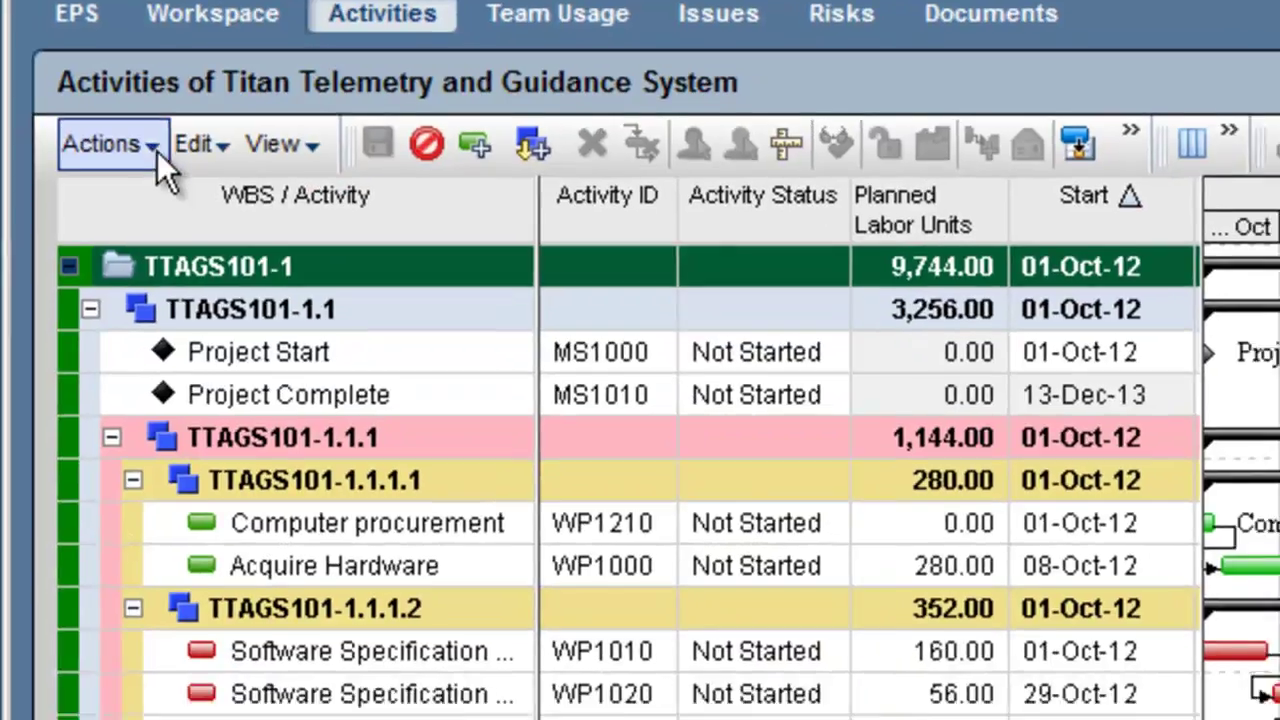
Run Check Resource Overallocation from the Actions menu
{"action": "left_click", "coordinate": [157, 151]}
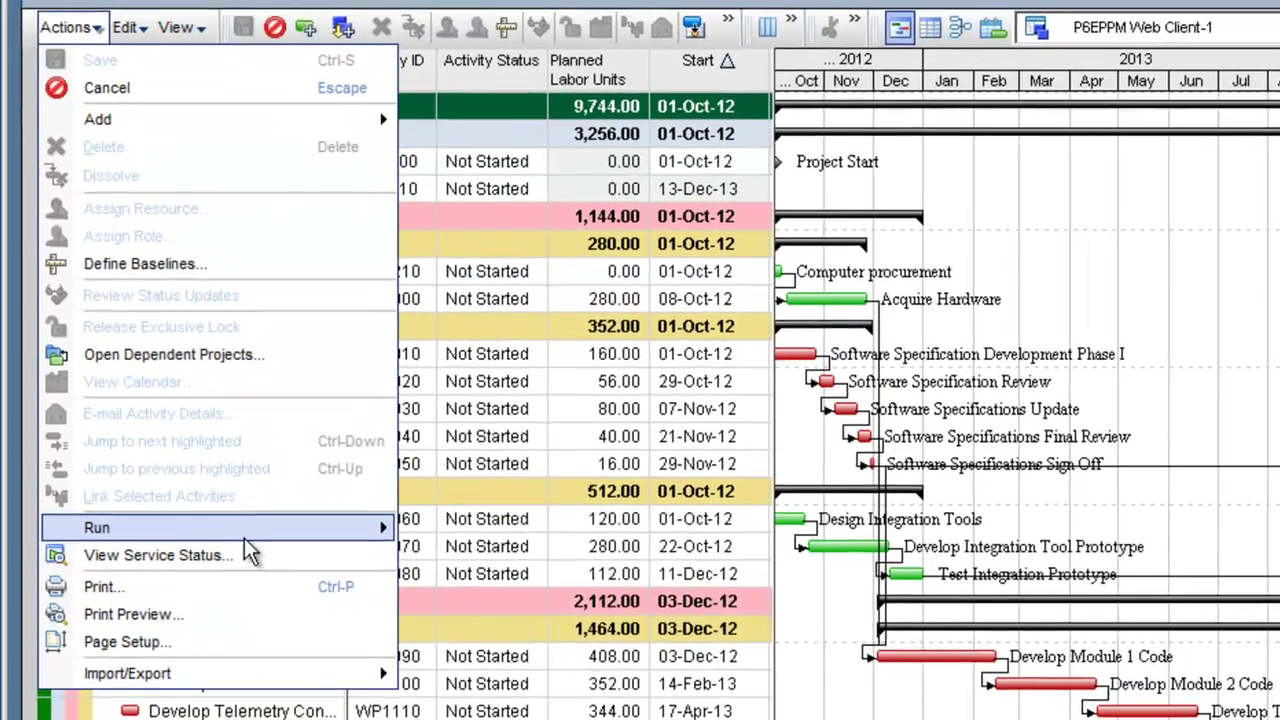
{"action": "mouse_move", "coordinate": [268, 545]}
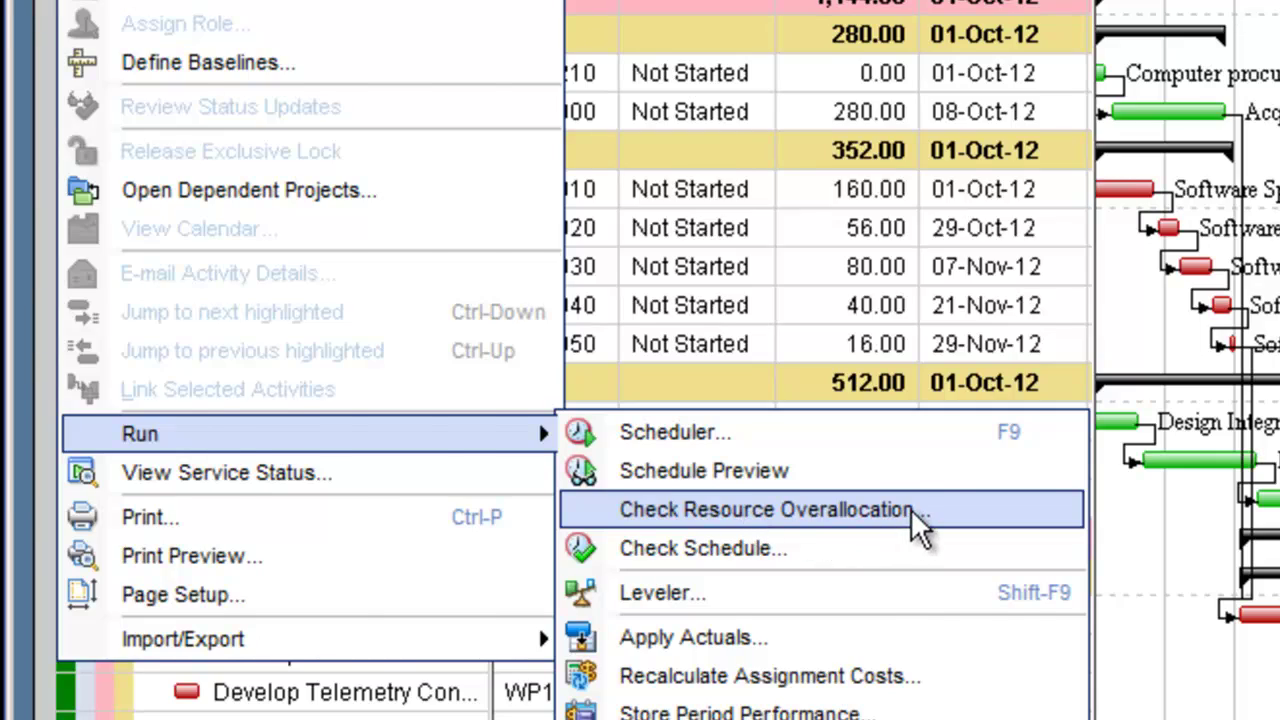
{"action": "left_click", "coordinate": [910, 508]}
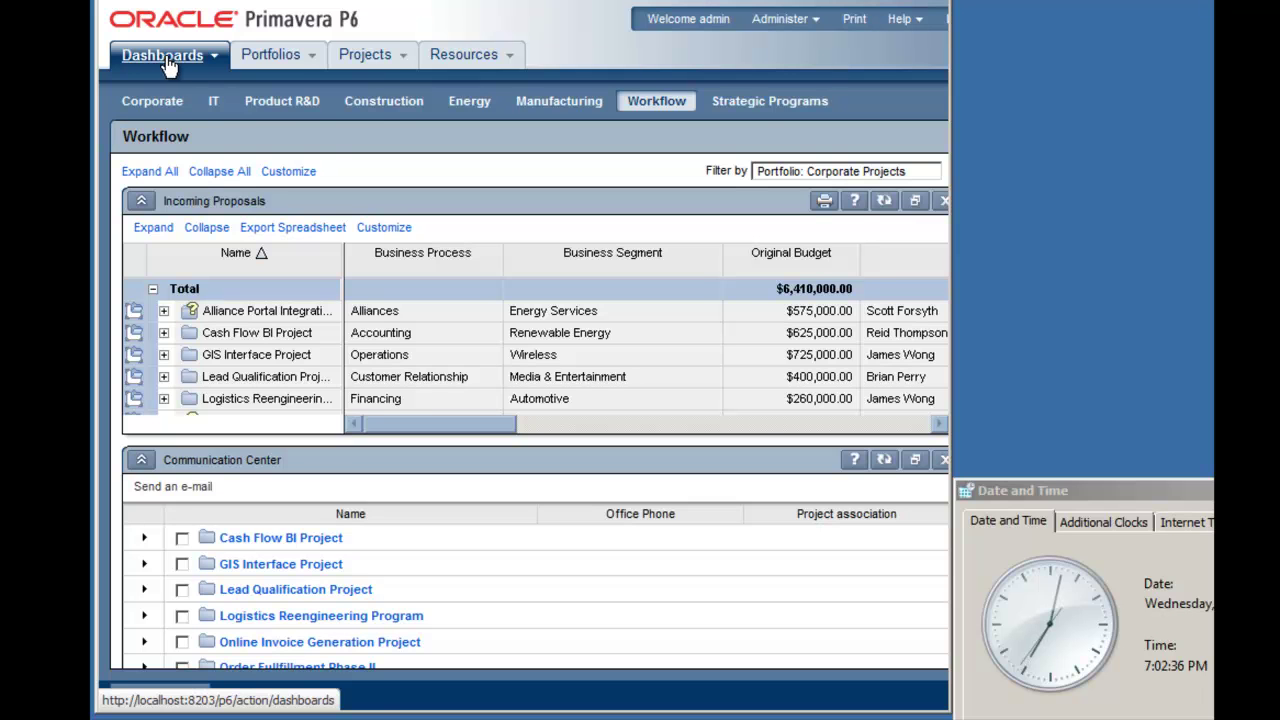
Switch from EPS to Activities and back to EPS, then bring up the Open Projects picker
{"action": "left_click", "coordinate": [372, 58]}
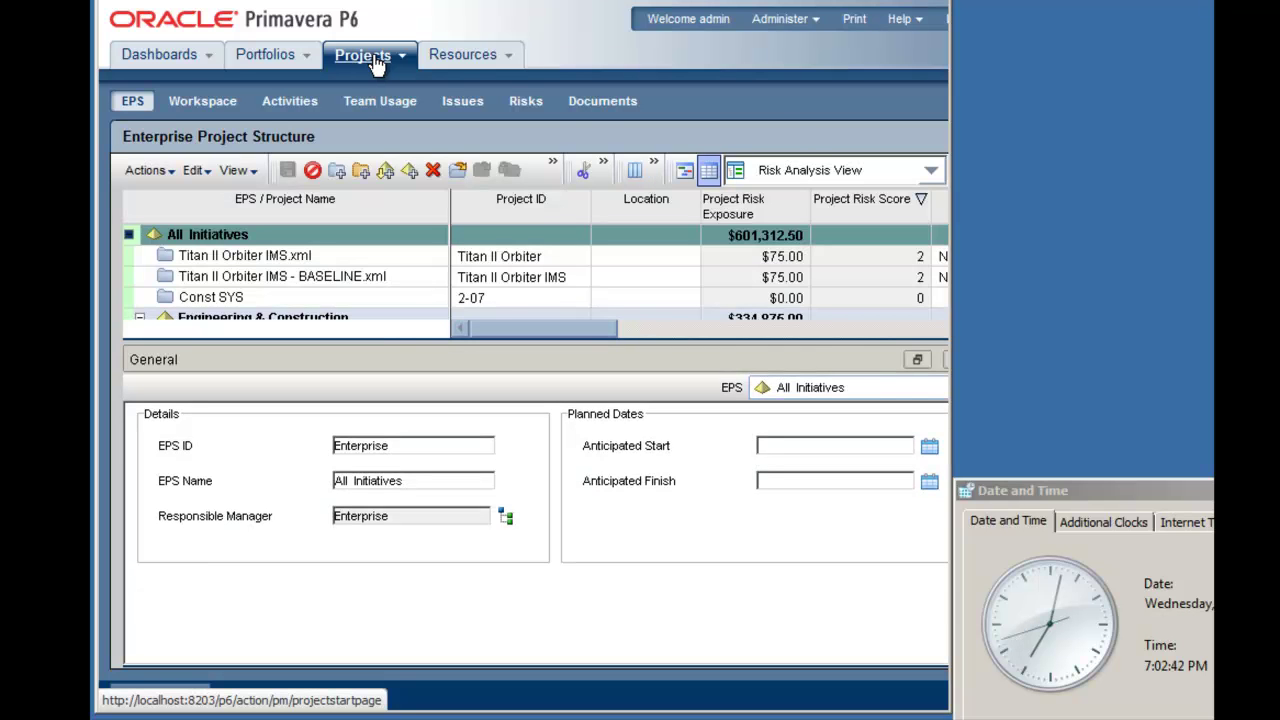
{"action": "left_click", "coordinate": [289, 101]}
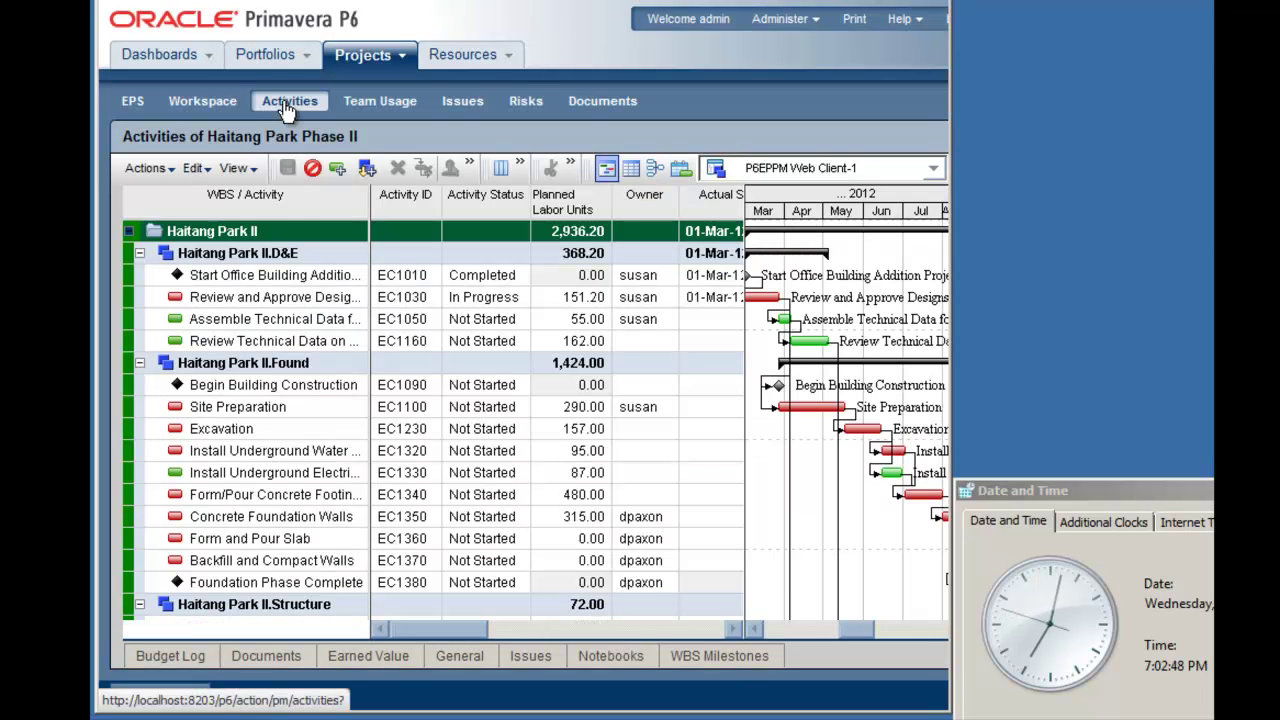
{"action": "left_click", "coordinate": [132, 104]}
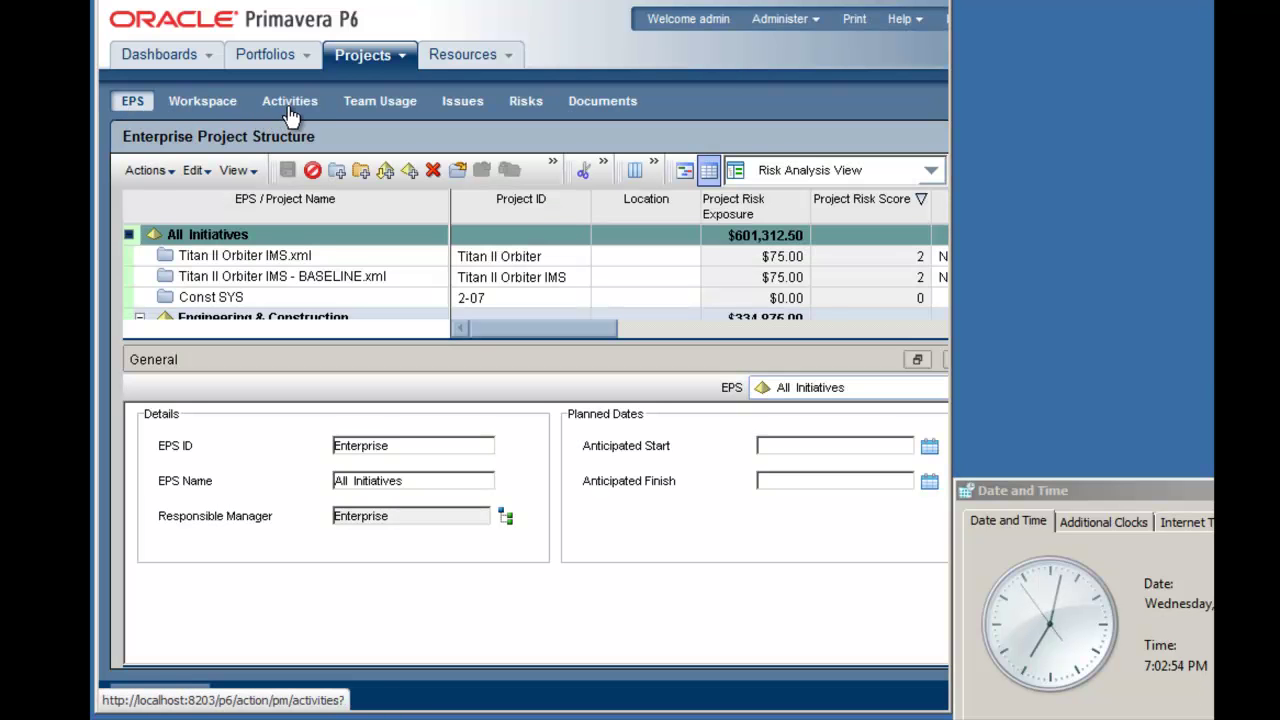
{"action": "left_click", "coordinate": [290, 104]}
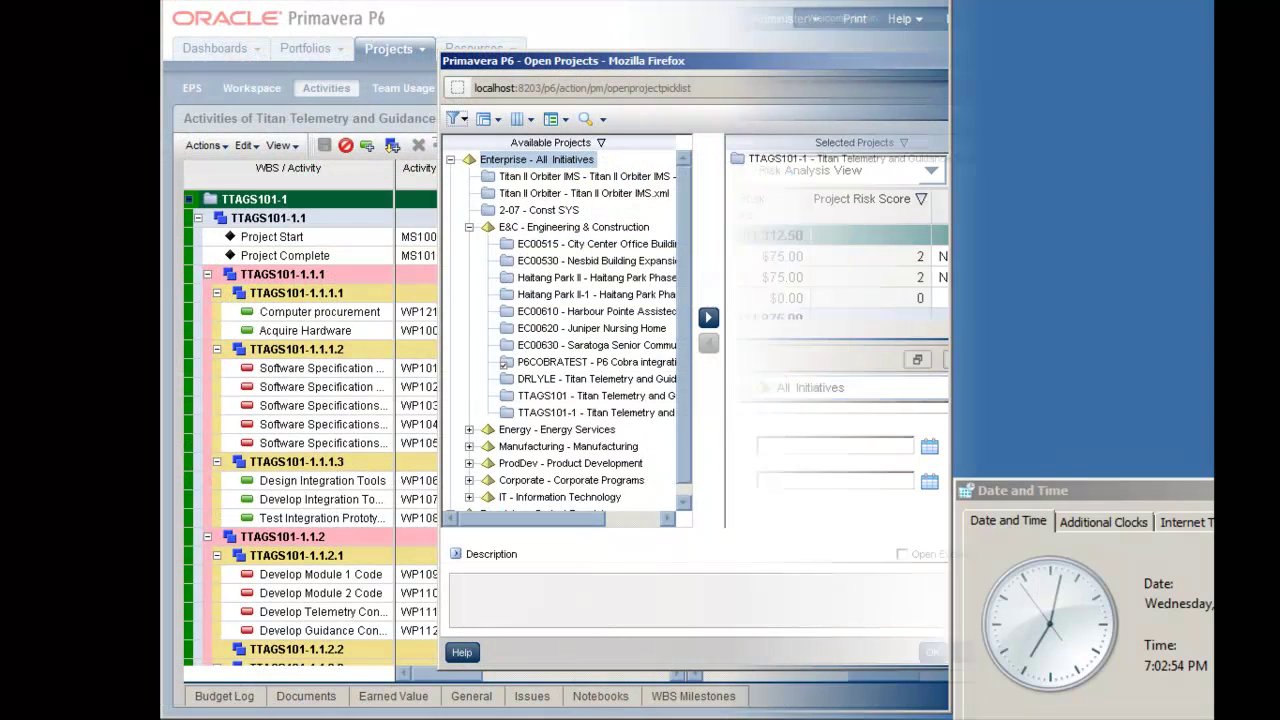
Move Haitang Park II into the projects to open and focus the Open Exclusively option
{"action": "left_click", "coordinate": [604, 279]}
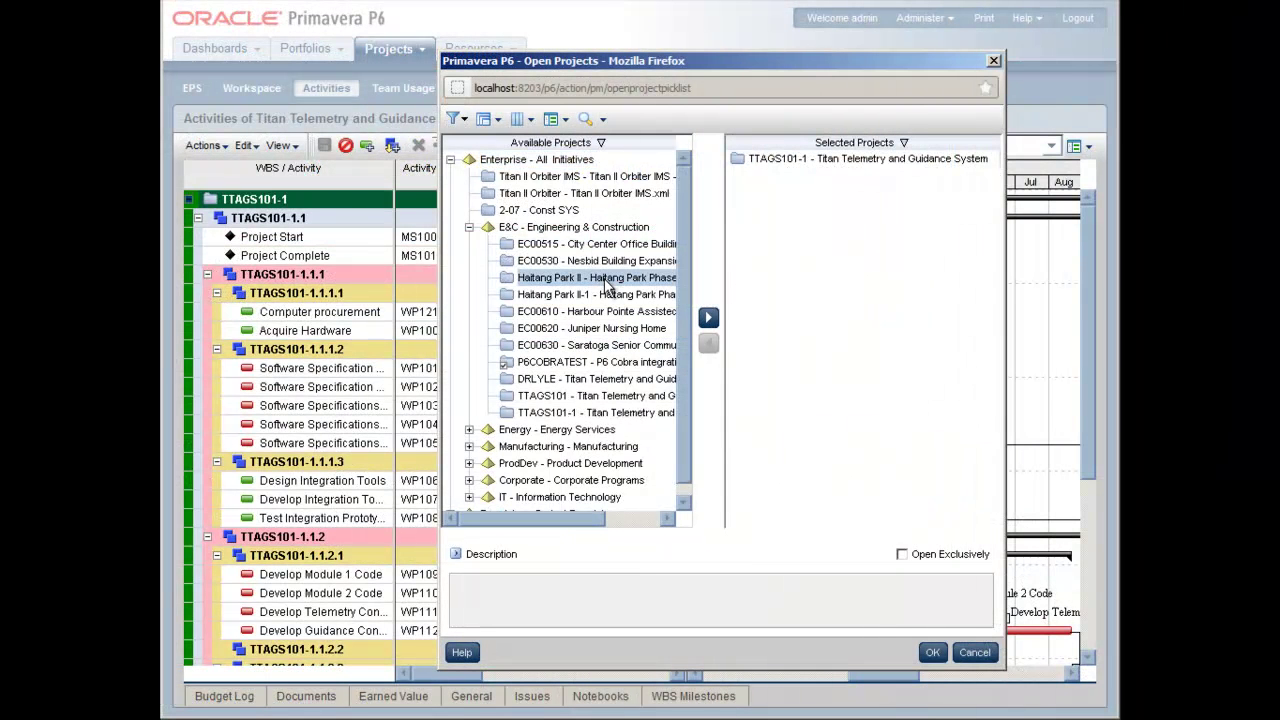
{"action": "left_click", "coordinate": [708, 317]}
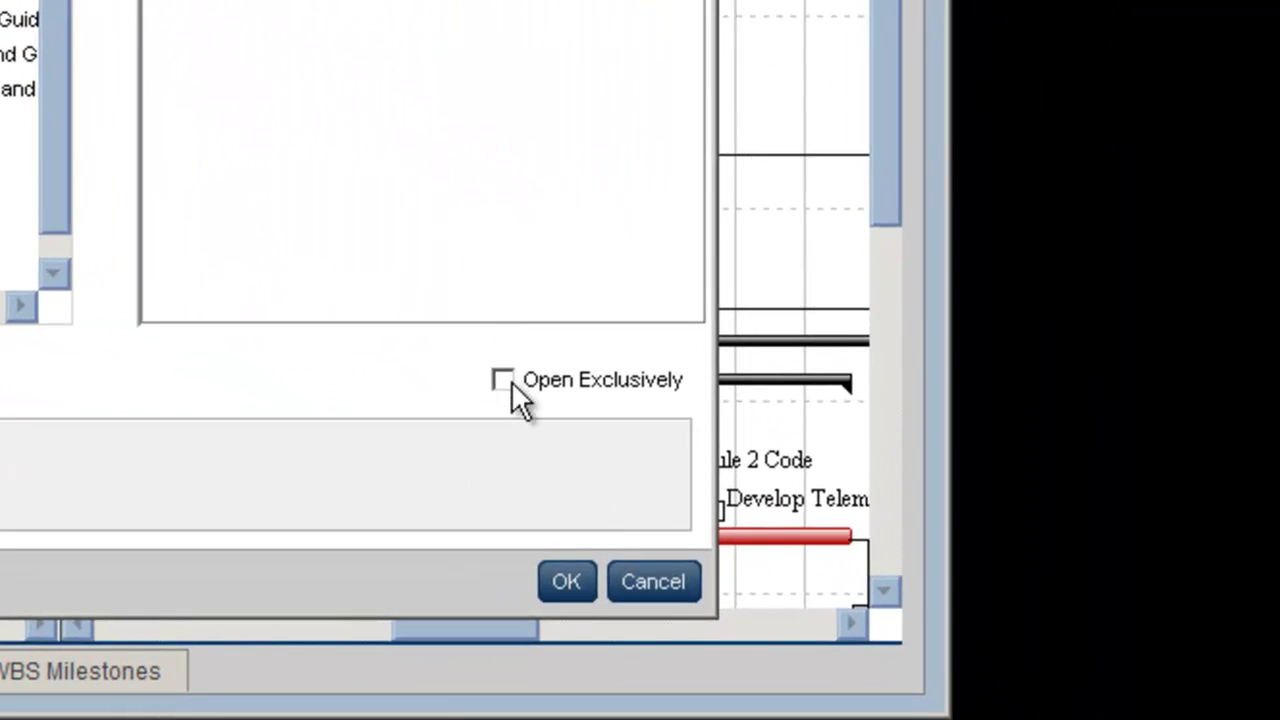
{"action": "left_click", "coordinate": [509, 382]}
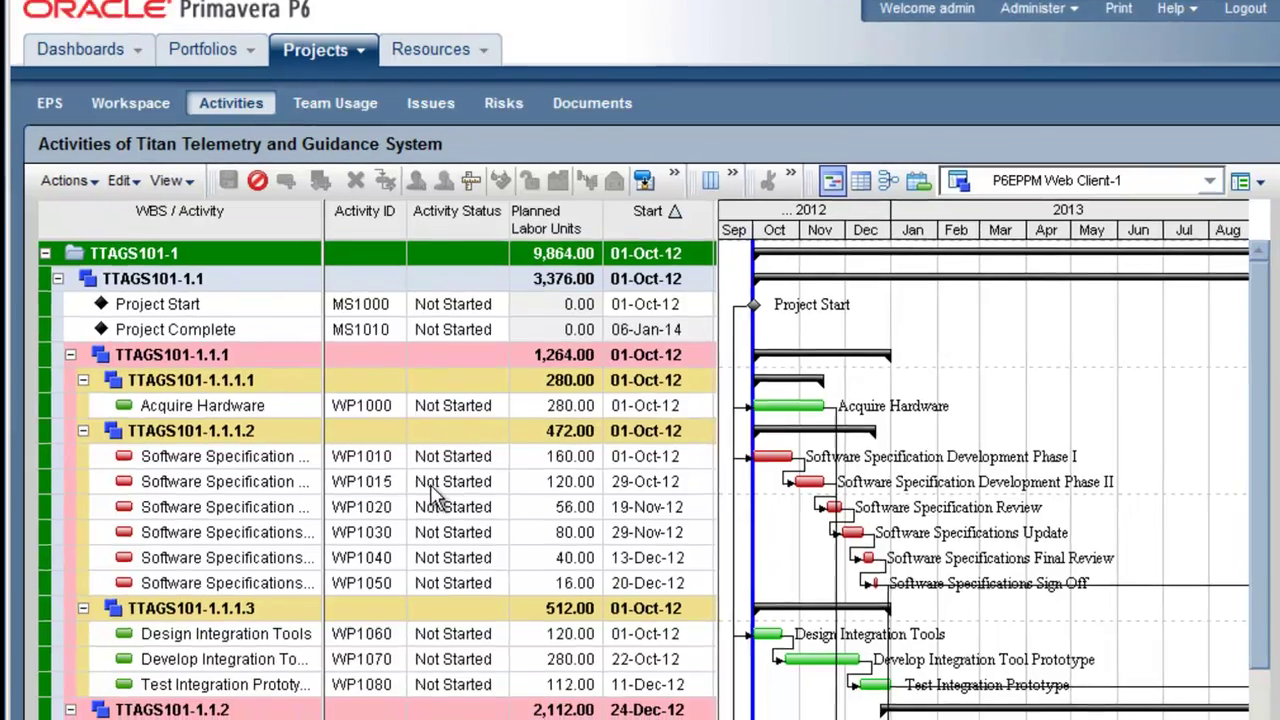
Dissolve activity WP1015 and confirm with Yes
{"action": "left_click", "coordinate": [431, 484]}
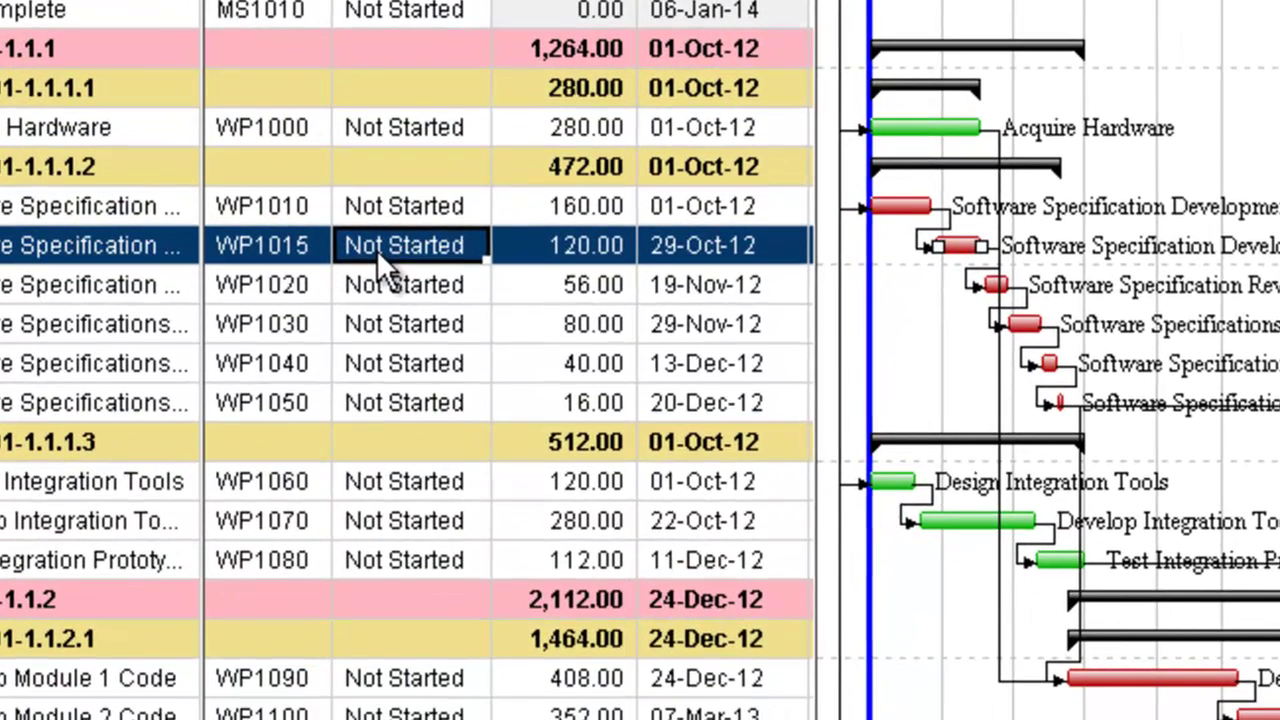
{"action": "right_click", "coordinate": [377, 250]}
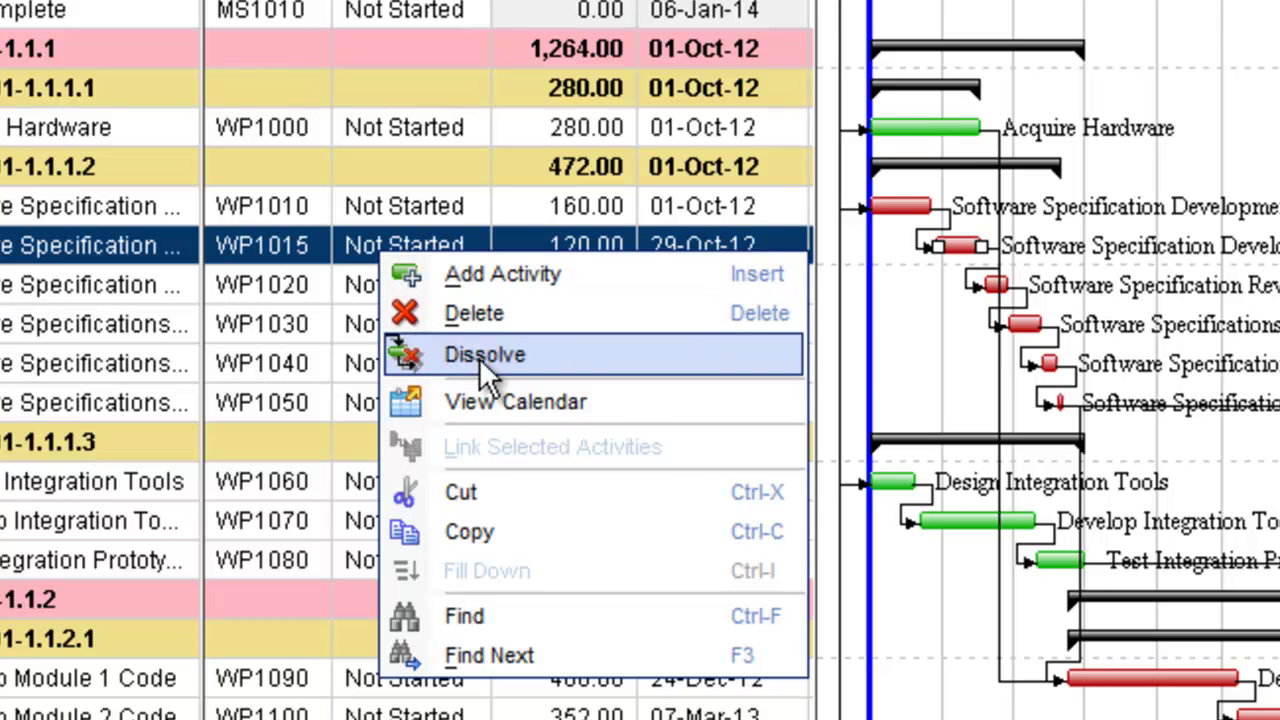
{"action": "left_click", "coordinate": [479, 358]}
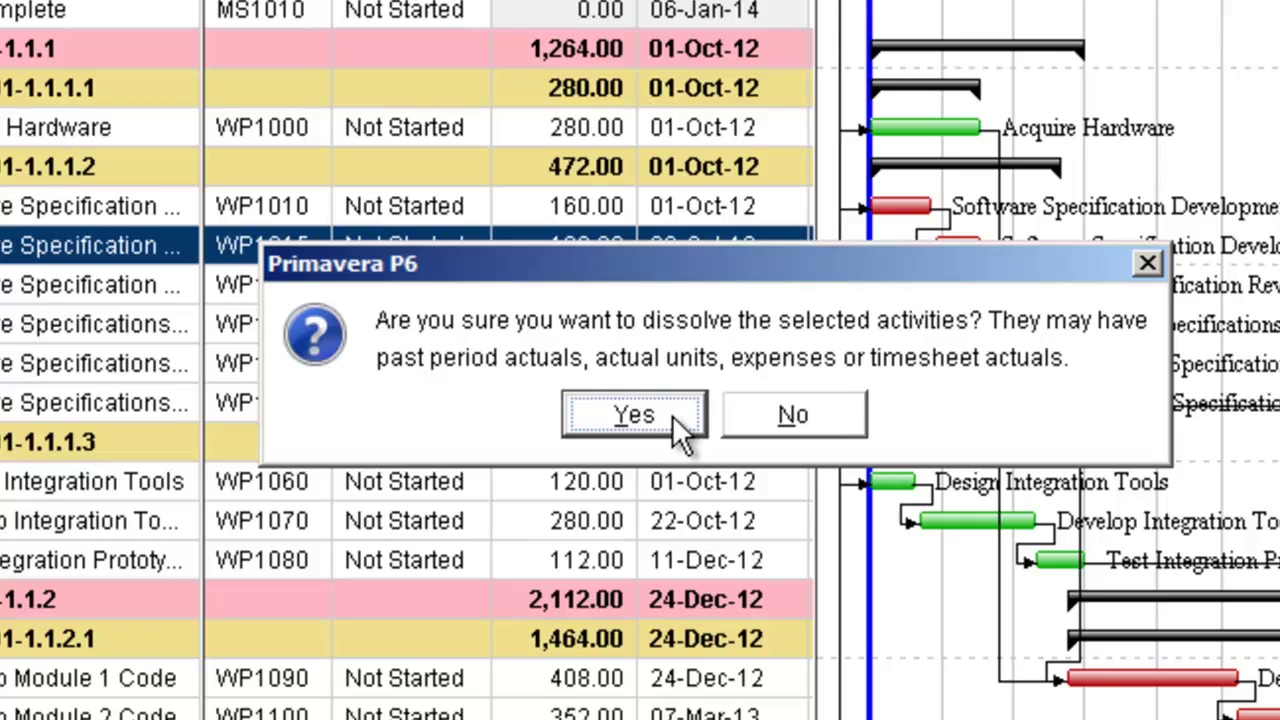
{"action": "left_click", "coordinate": [672, 415]}
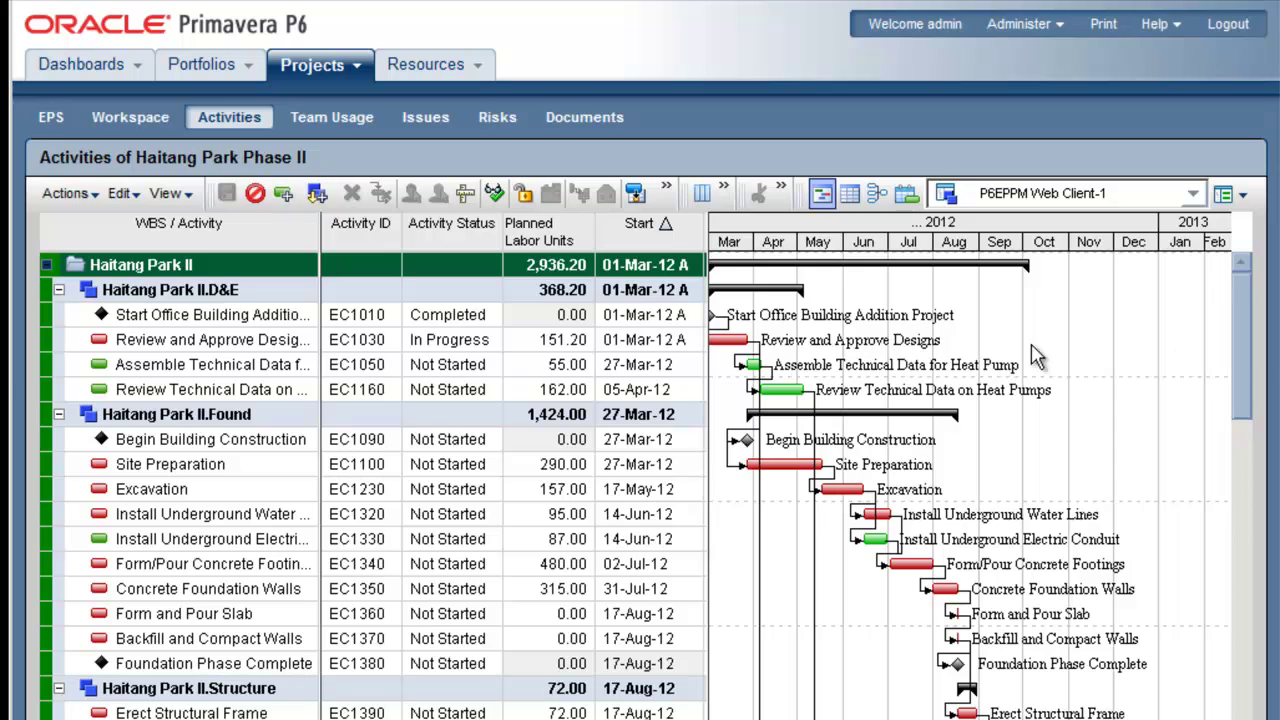
Search columns for 'actual' and add Actual Start and Actual Finish to the displayed columns
{"action": "left_click", "coordinate": [701, 196]}
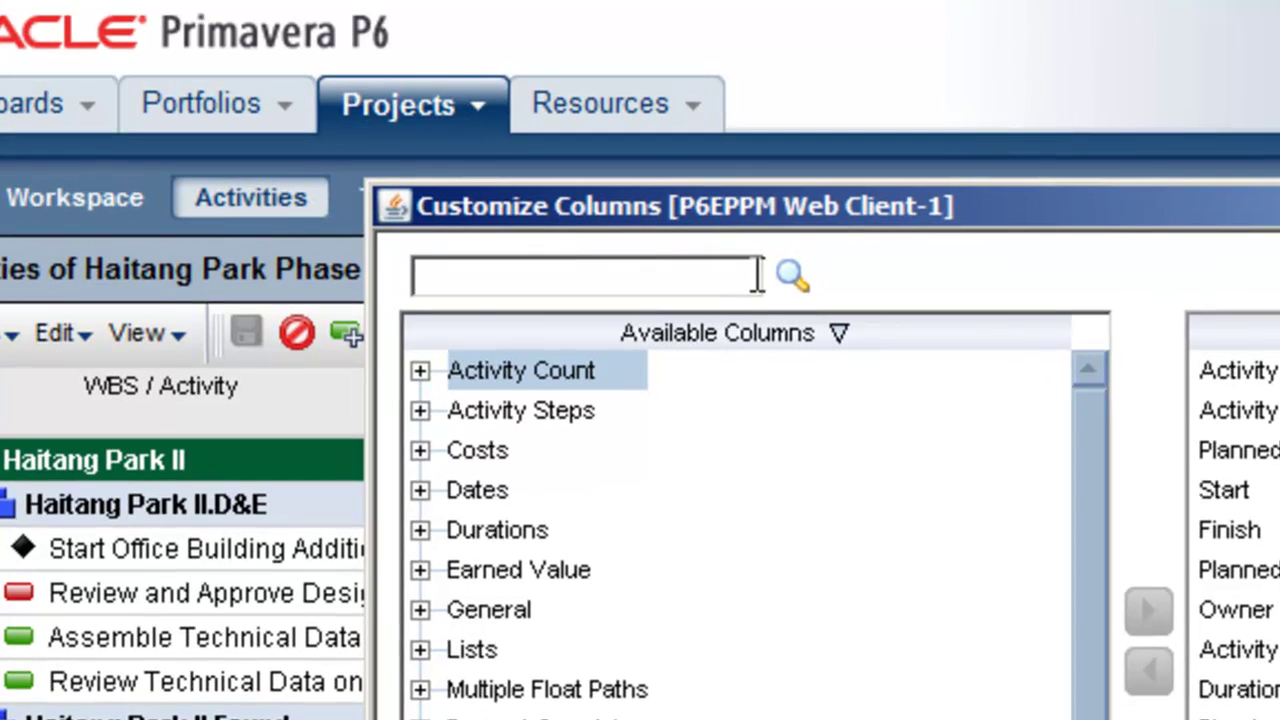
{"action": "type", "text": "actu"}
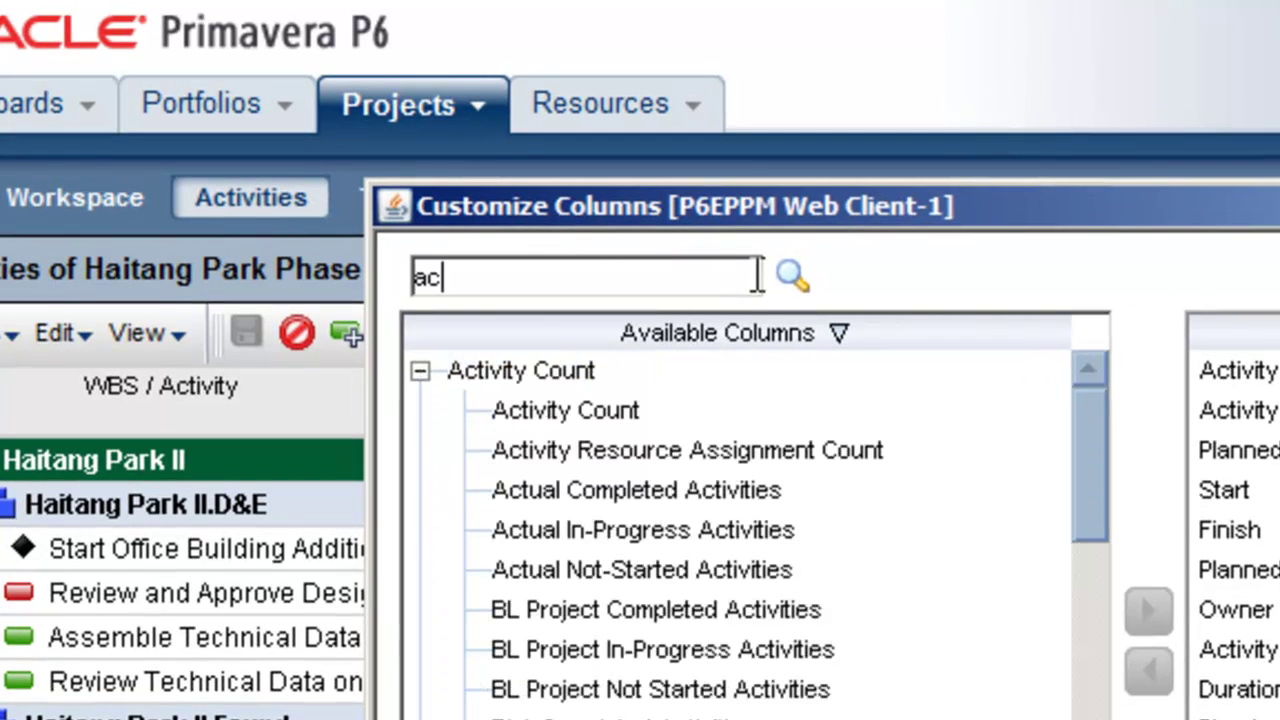
{"action": "type", "text": "al"}
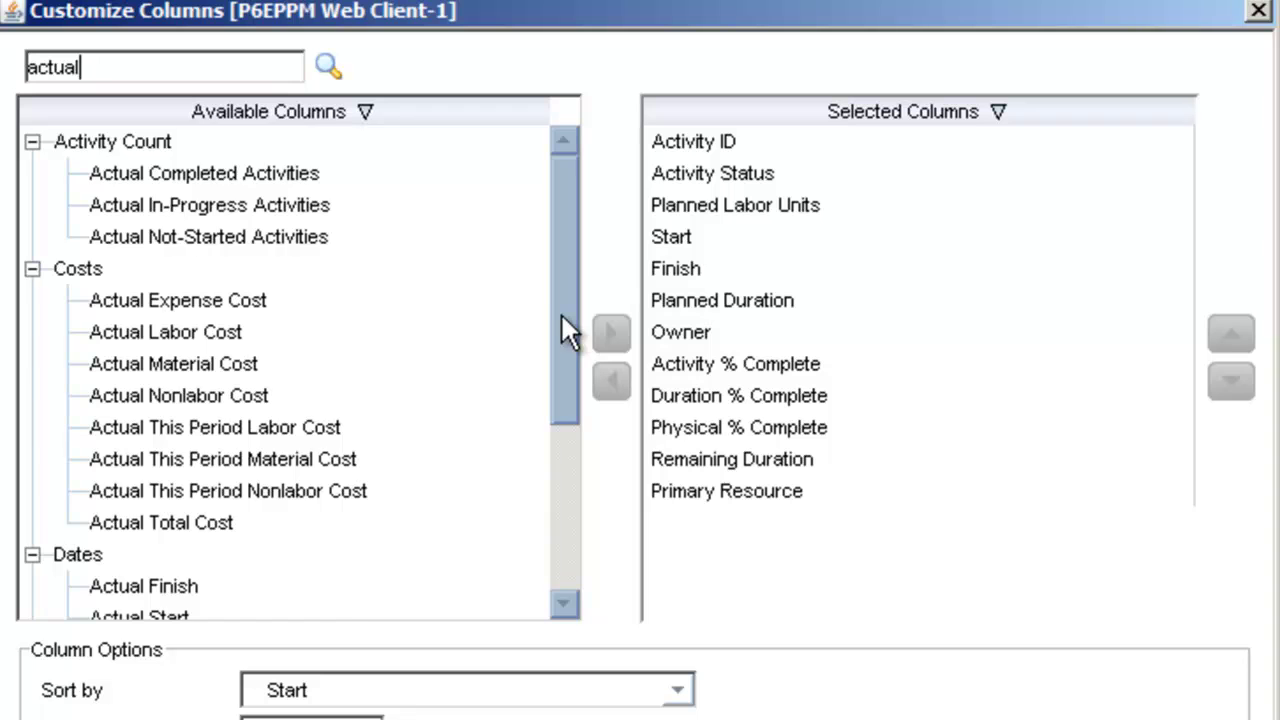
{"action": "left_click_drag", "start_coordinate": [563, 330], "coordinate": [533, 488]}
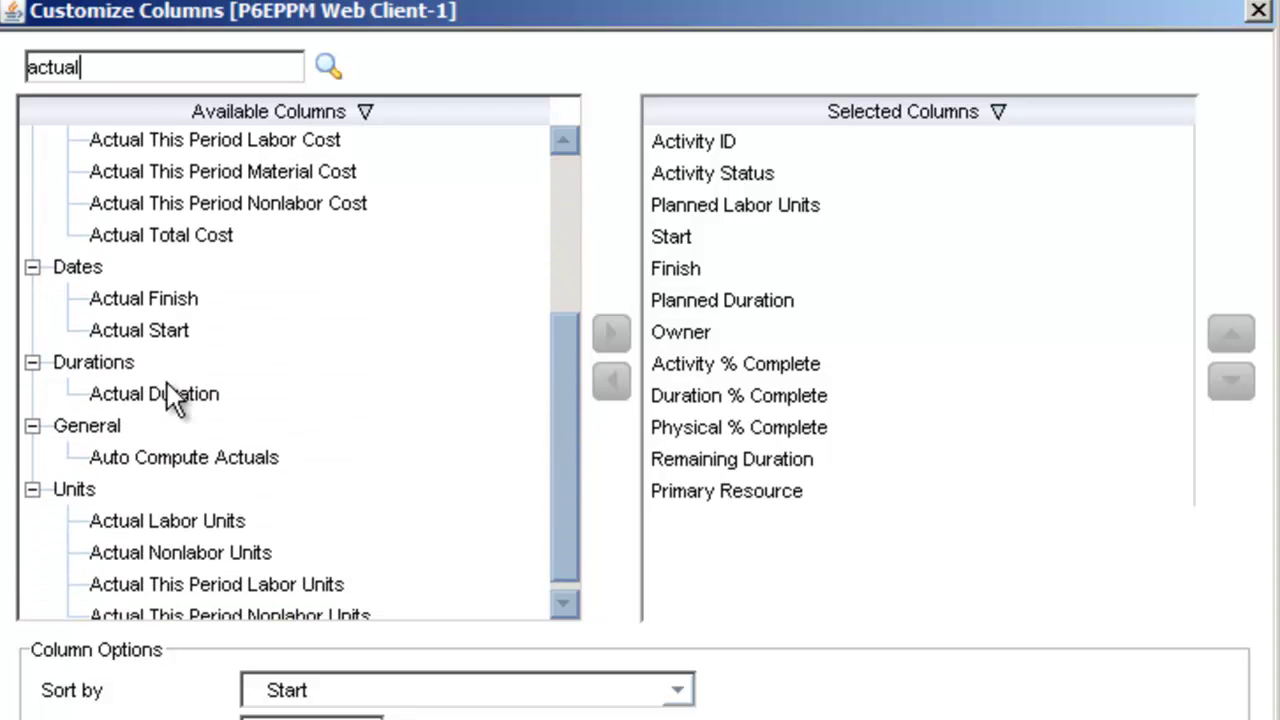
{"action": "left_click", "coordinate": [150, 332]}
{"action": "left_click", "coordinate": [612, 333]}
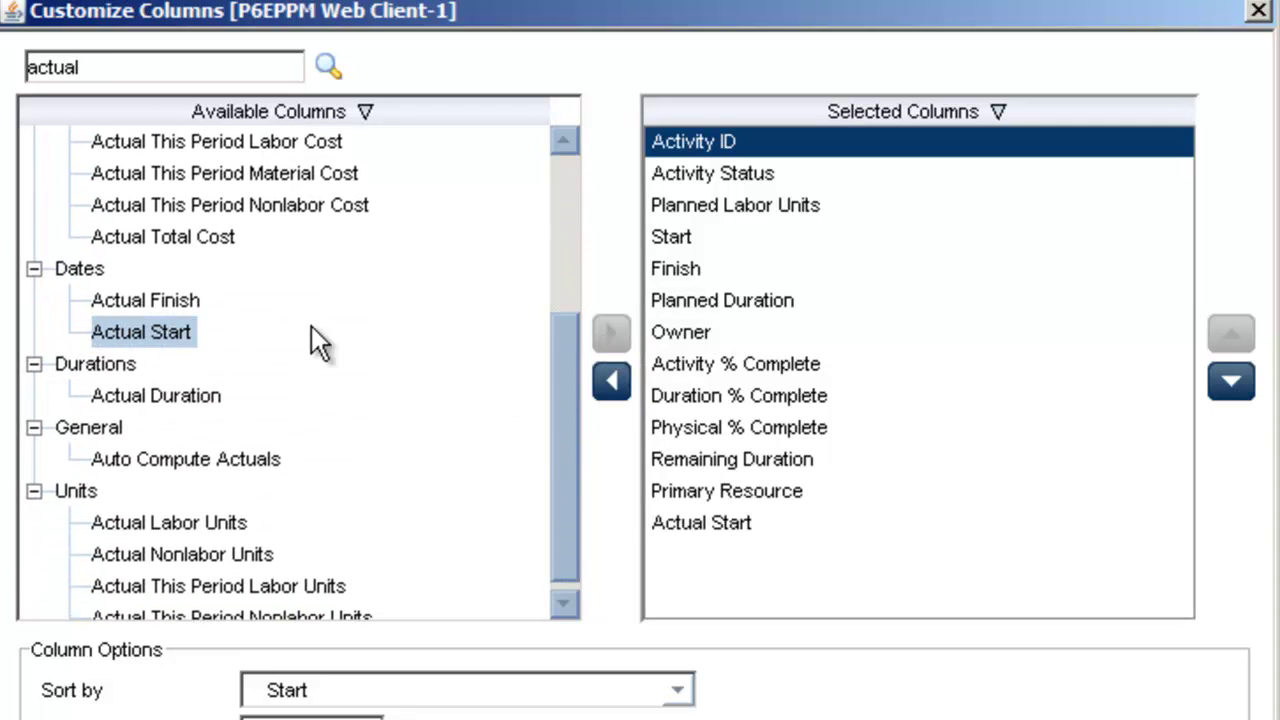
{"action": "left_click", "coordinate": [175, 302]}
{"action": "left_click", "coordinate": [613, 331]}
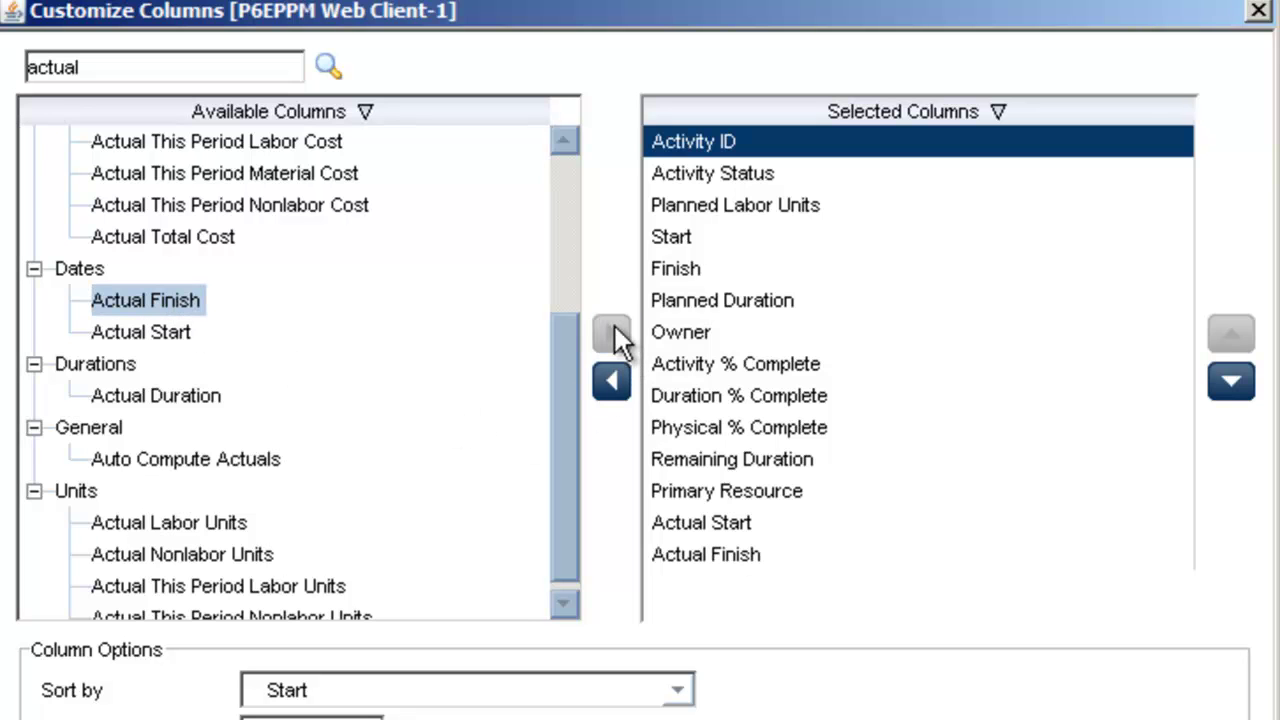
Move Actual Start and Actual Finish up to sit right after Finish, then apply the layout
{"action": "left_click", "coordinate": [815, 522]}
{"action": "left_click", "coordinate": [1231, 333]}
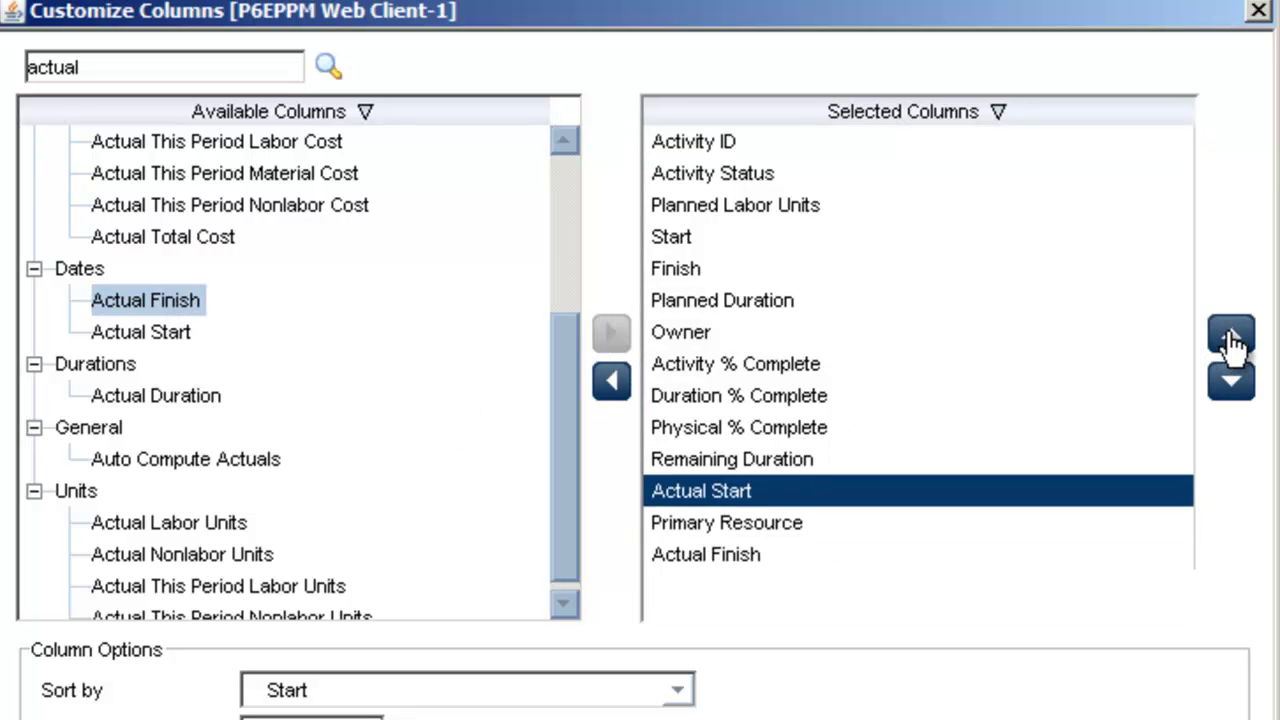
{"action": "left_click", "coordinate": [1231, 333]}
{"action": "left_click", "coordinate": [1231, 333]}
{"action": "left_click", "coordinate": [1231, 335]}
{"action": "left_click", "coordinate": [1231, 335]}
{"action": "left_click", "coordinate": [1231, 335]}
{"action": "left_click", "coordinate": [1231, 335]}
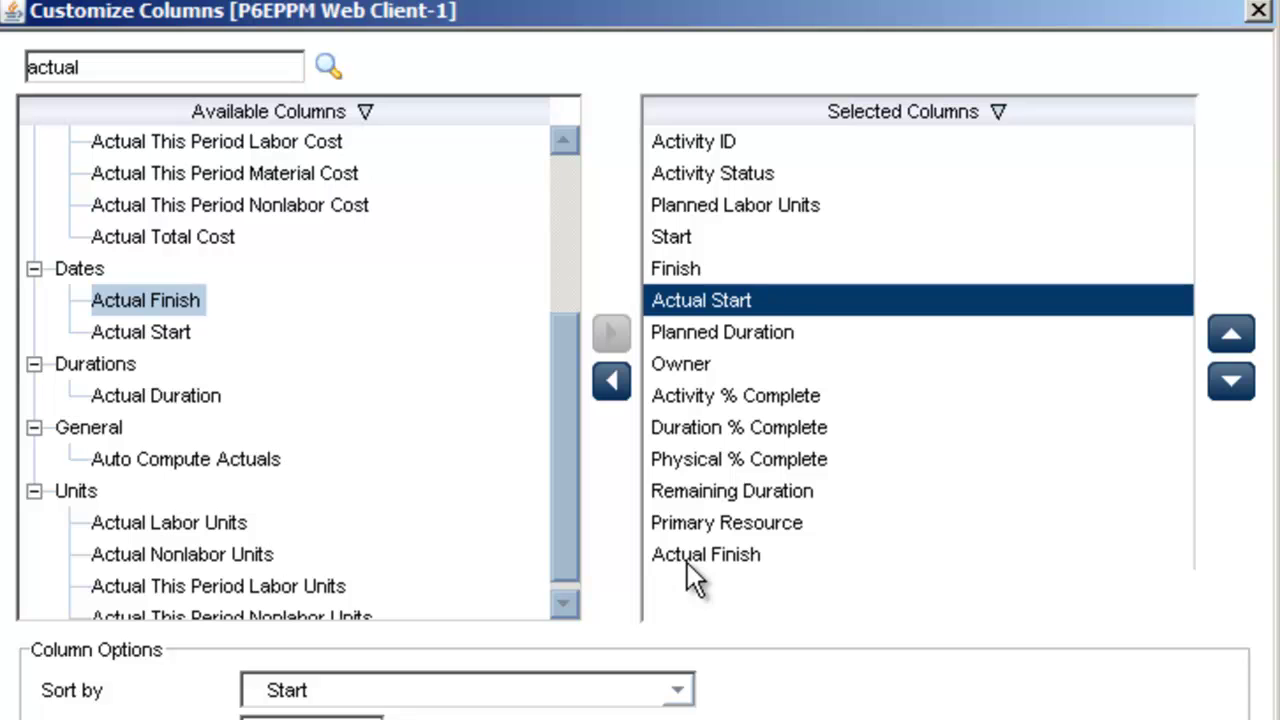
{"action": "left_click", "coordinate": [690, 556]}
{"action": "left_click", "coordinate": [1233, 337]}
{"action": "left_click", "coordinate": [1233, 337]}
{"action": "left_click", "coordinate": [1233, 337]}
{"action": "left_click", "coordinate": [1233, 337]}
{"action": "left_click", "coordinate": [1233, 337]}
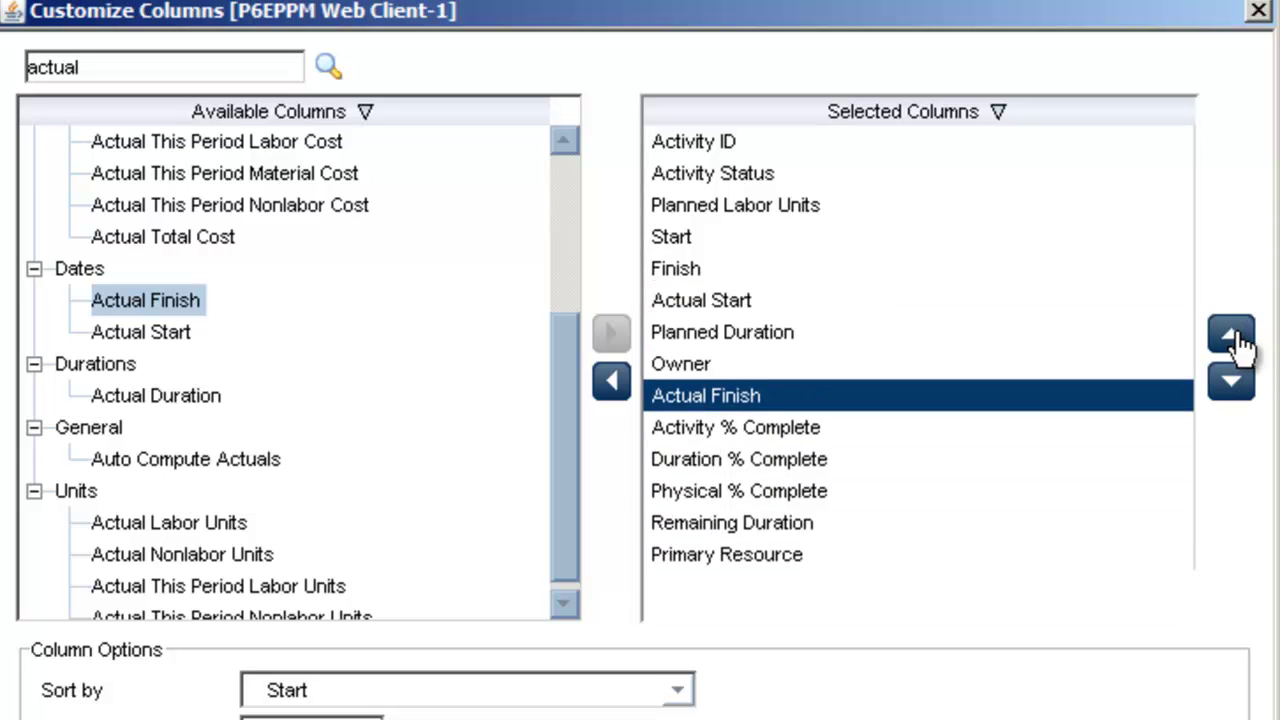
{"action": "left_click", "coordinate": [1233, 337]}
{"action": "left_click", "coordinate": [1233, 337]}
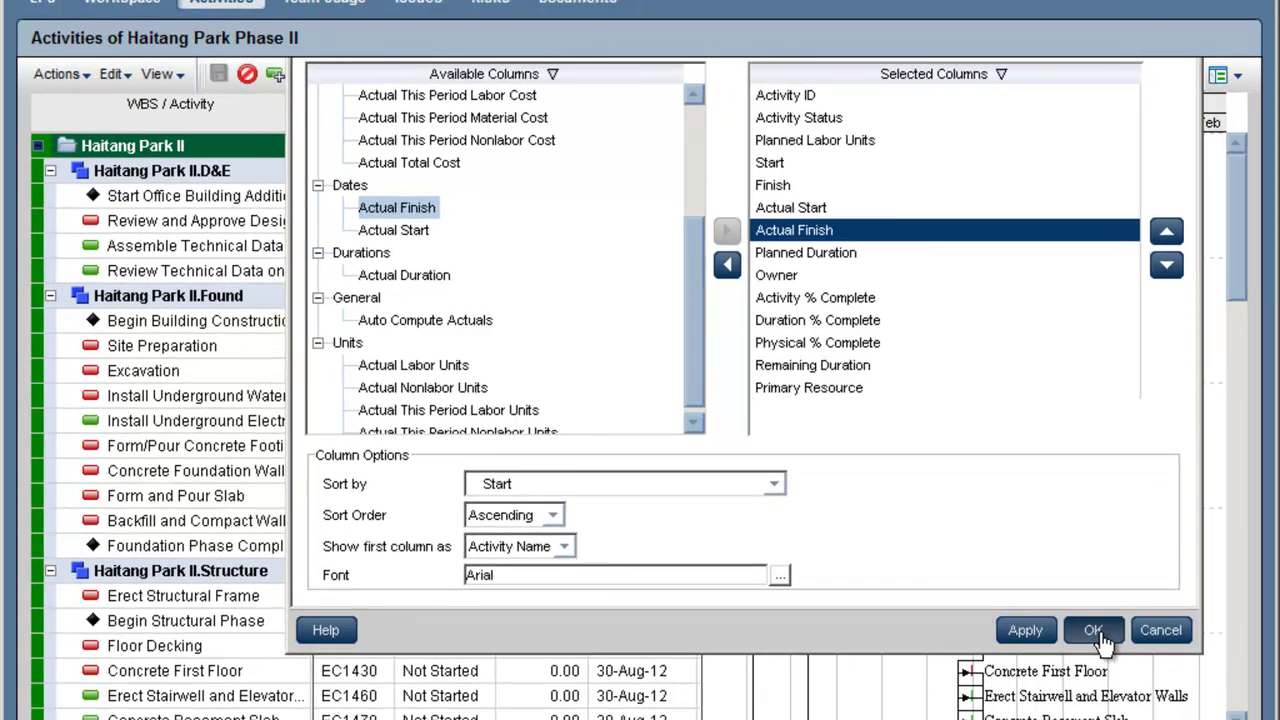
{"action": "left_click", "coordinate": [1100, 630]}
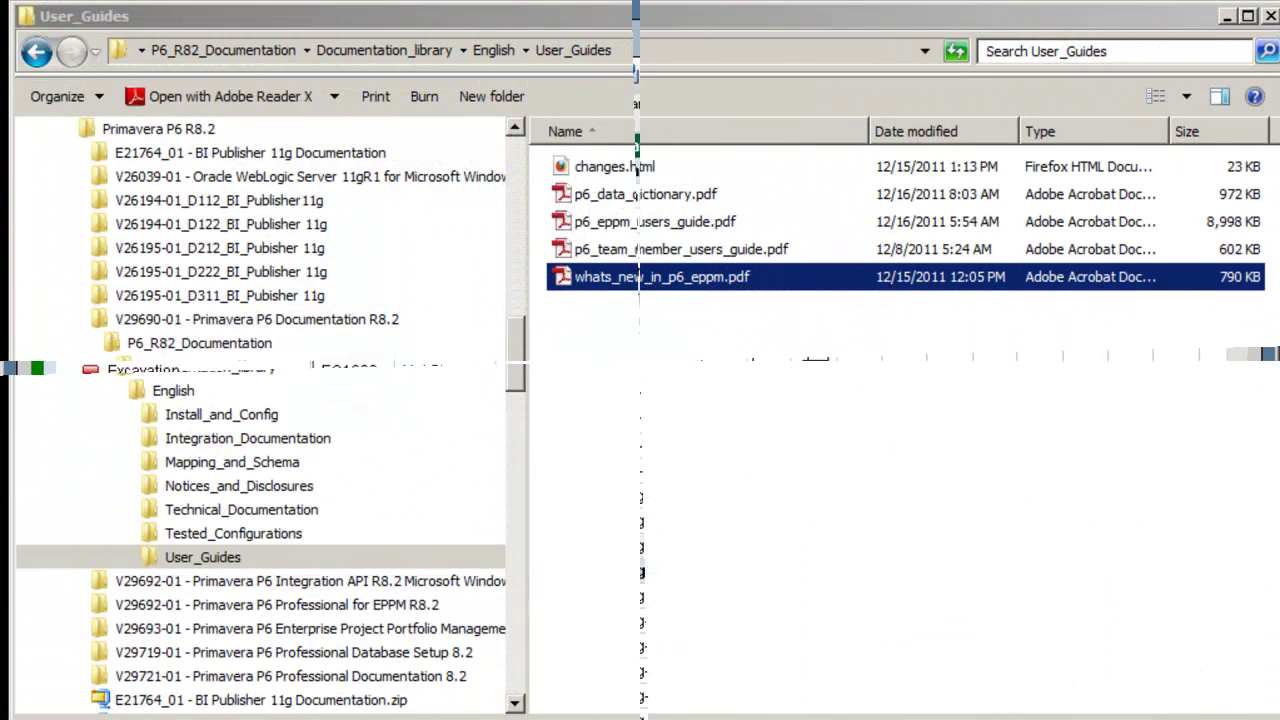
Open whats_new_in_p6_eppm.pdf in Adobe Reader
{"action": "double_click", "coordinate": [651, 276]}
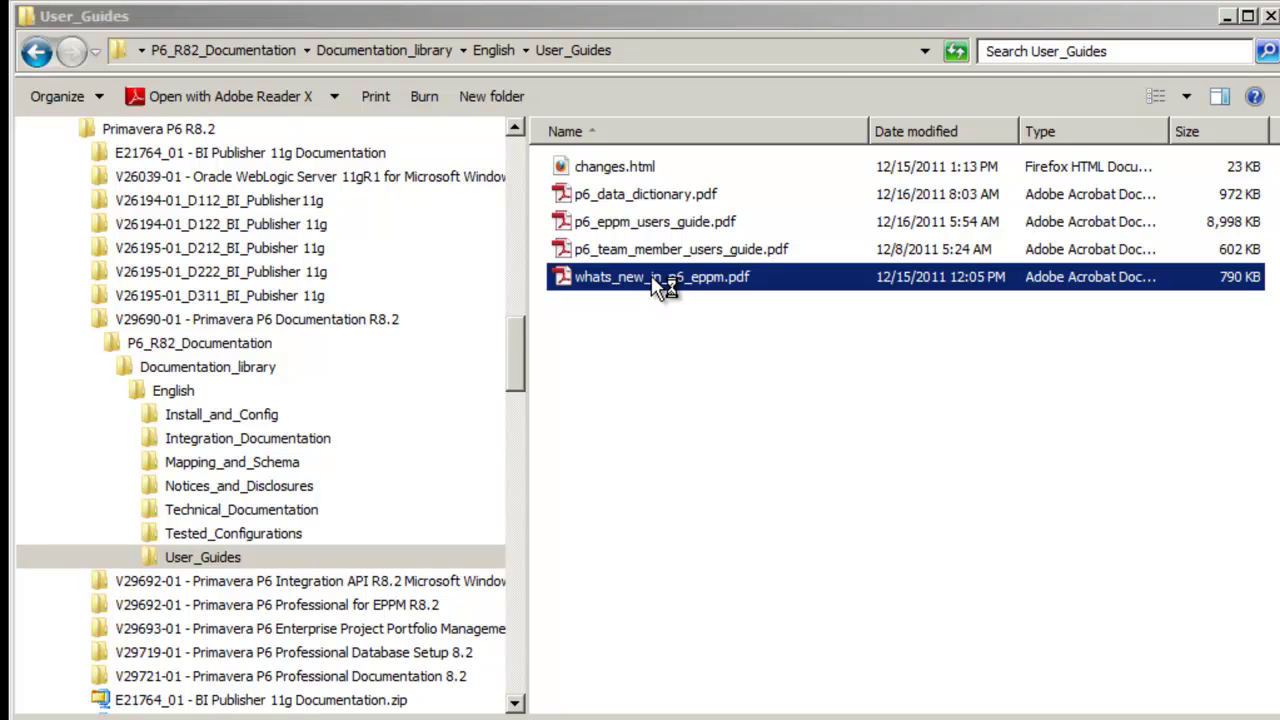